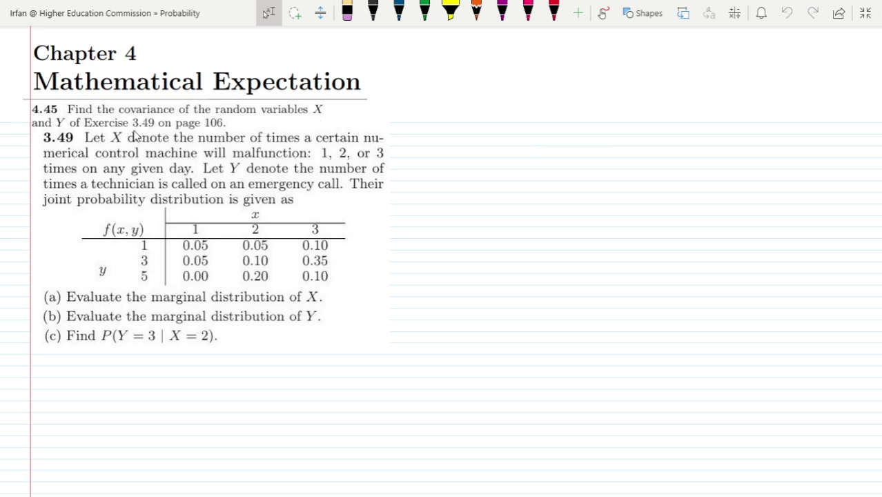
Underline the 3.49 reference in blue ink and draw an arrow beside problem 3.49.
{"action": "left_click_drag", "start_coordinate": [128, 129], "coordinate": [152, 128]}
{"action": "left_click_drag", "start_coordinate": [15, 144], "coordinate": [67, 147]}
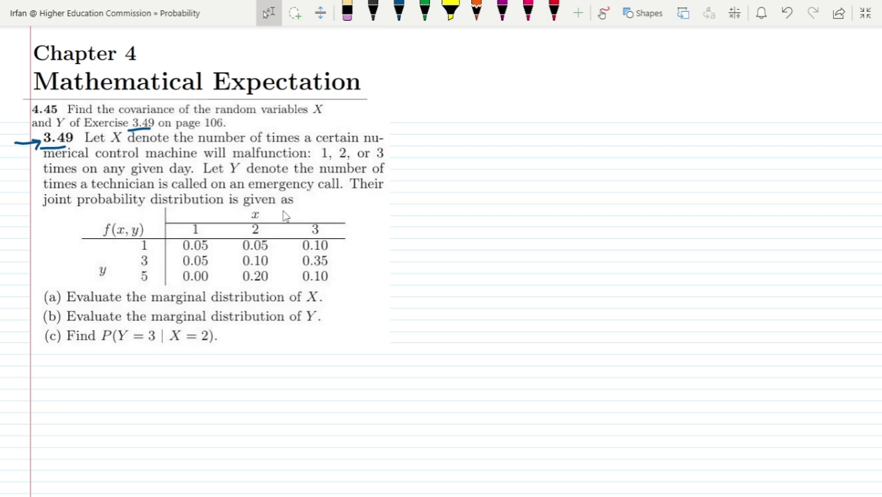
Draw blue brackets along the right and left edges of the 3.49 joint probability table.
{"action": "mouse_move", "coordinate": [349, 213]}
{"action": "left_mouse_down"}
{"action": "mouse_move", "coordinate": [356, 254]}
{"action": "mouse_move", "coordinate": [341, 283]}
{"action": "left_mouse_up"}
{"action": "mouse_move", "coordinate": [104, 211]}
{"action": "left_mouse_down"}
{"action": "mouse_move", "coordinate": [81, 214]}
{"action": "mouse_move", "coordinate": [80, 277]}
{"action": "mouse_move", "coordinate": [91, 284]}
{"action": "left_mouse_up"}
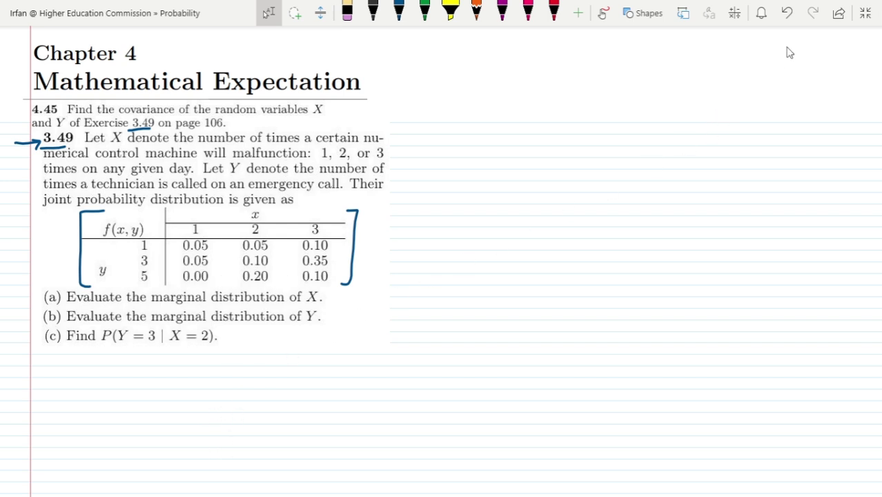
{"action": "key", "text": "Escape"}
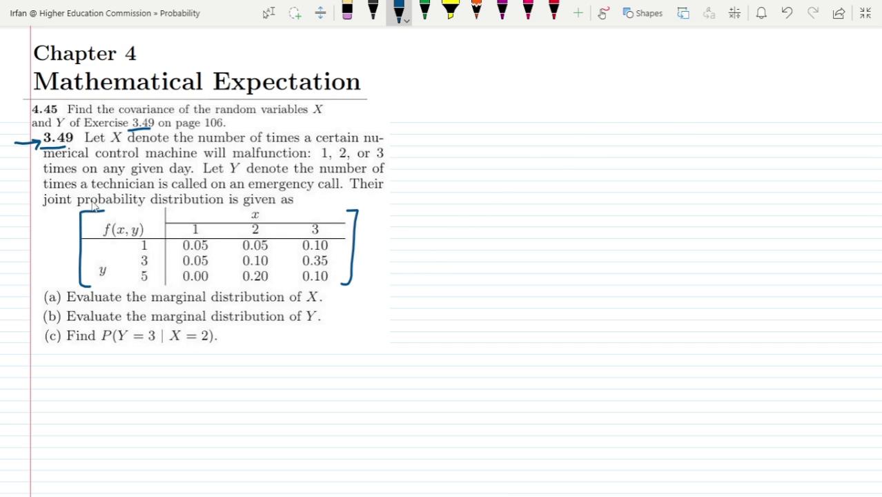
Write the underlined 'Sol:-' heading in dark gray ink.
{"action": "left_click", "coordinate": [373, 10]}
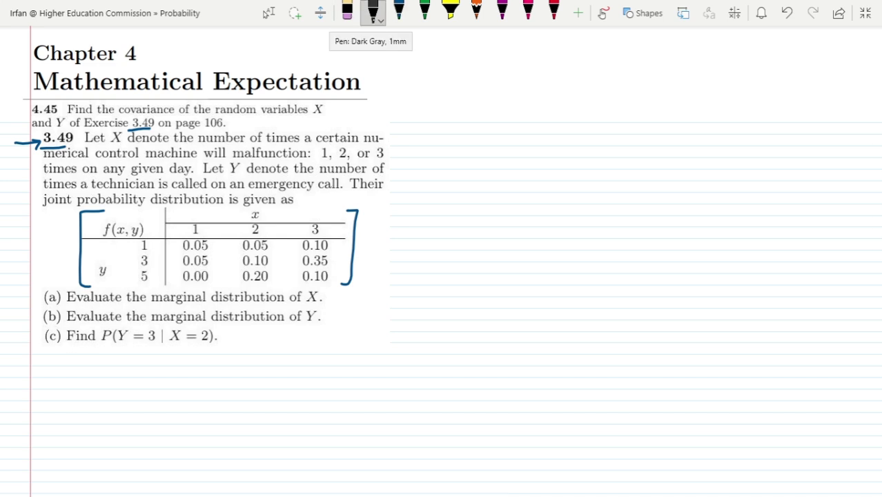
{"action": "mouse_move", "coordinate": [421, 129]}
{"action": "left_mouse_down"}
{"action": "mouse_move", "coordinate": [434, 89]}
{"action": "mouse_move", "coordinate": [423, 127]}
{"action": "mouse_move", "coordinate": [446, 116]}
{"action": "left_mouse_up"}
{"action": "mouse_move", "coordinate": [457, 97]}
{"action": "left_mouse_down"}
{"action": "mouse_move", "coordinate": [452, 128]}
{"action": "mouse_move", "coordinate": [465, 110]}
{"action": "mouse_move", "coordinate": [465, 124]}
{"action": "mouse_move", "coordinate": [481, 111]}
{"action": "left_mouse_up"}
{"action": "left_click_drag", "start_coordinate": [409, 139], "coordinate": [442, 131]}
Write σxy = E[xy] − μxμy in green, label it (a), and underline μx.
{"action": "left_click", "coordinate": [425, 10]}
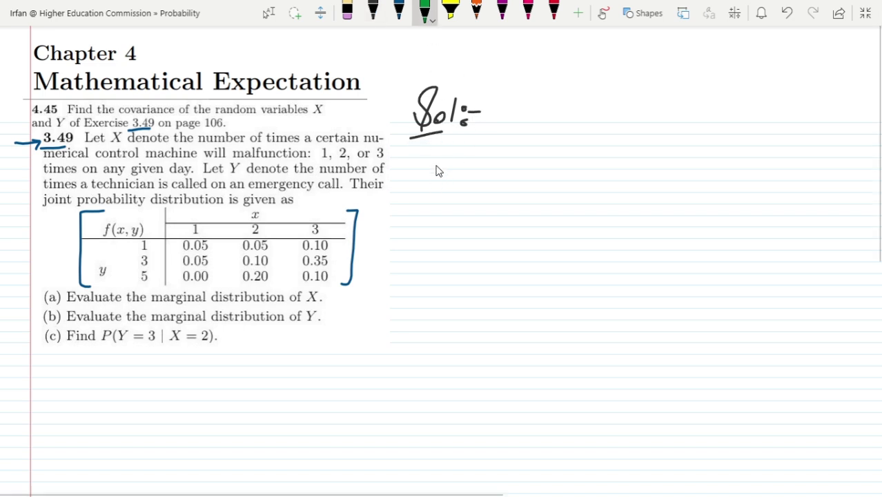
{"action": "mouse_move", "coordinate": [455, 149]}
{"action": "left_mouse_down"}
{"action": "mouse_move", "coordinate": [462, 168]}
{"action": "mouse_move", "coordinate": [488, 176]}
{"action": "mouse_move", "coordinate": [481, 204]}
{"action": "left_mouse_up"}
{"action": "left_click_drag", "start_coordinate": [497, 166], "coordinate": [509, 164]}
{"action": "mouse_move", "coordinate": [497, 173]}
{"action": "left_mouse_down"}
{"action": "mouse_move", "coordinate": [531, 174]}
{"action": "mouse_move", "coordinate": [549, 145]}
{"action": "mouse_move", "coordinate": [547, 180]}
{"action": "mouse_move", "coordinate": [555, 158]}
{"action": "mouse_move", "coordinate": [585, 168]}
{"action": "mouse_move", "coordinate": [576, 194]}
{"action": "mouse_move", "coordinate": [598, 147]}
{"action": "mouse_move", "coordinate": [598, 182]}
{"action": "mouse_move", "coordinate": [647, 147]}
{"action": "mouse_move", "coordinate": [653, 170]}
{"action": "mouse_move", "coordinate": [667, 163]}
{"action": "mouse_move", "coordinate": [669, 173]}
{"action": "mouse_move", "coordinate": [683, 145]}
{"action": "mouse_move", "coordinate": [684, 165]}
{"action": "mouse_move", "coordinate": [707, 157]}
{"action": "mouse_move", "coordinate": [704, 187]}
{"action": "mouse_move", "coordinate": [745, 170]}
{"action": "mouse_move", "coordinate": [740, 160]}
{"action": "mouse_move", "coordinate": [747, 178]}
{"action": "mouse_move", "coordinate": [778, 178]}
{"action": "left_mouse_up"}
{"action": "mouse_move", "coordinate": [767, 143]}
{"action": "left_mouse_down"}
{"action": "mouse_move", "coordinate": [776, 180]}
{"action": "mouse_move", "coordinate": [759, 145]}
{"action": "left_mouse_up"}
{"action": "left_click_drag", "start_coordinate": [641, 181], "coordinate": [692, 178]}
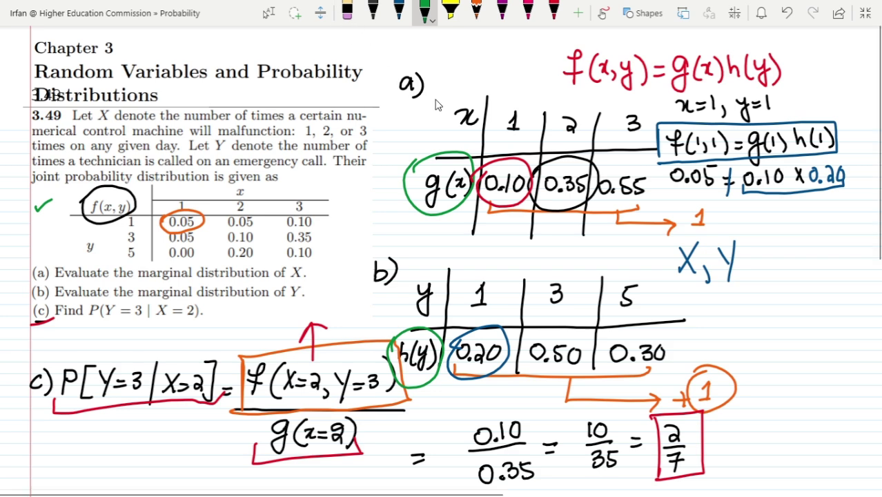
Box marginal tables a) and b) in dark blue ink.
{"action": "left_click", "coordinate": [399, 10]}
{"action": "mouse_move", "coordinate": [400, 127]}
{"action": "left_mouse_down"}
{"action": "mouse_move", "coordinate": [402, 180]}
{"action": "mouse_move", "coordinate": [402, 109]}
{"action": "mouse_move", "coordinate": [513, 99]}
{"action": "mouse_move", "coordinate": [684, 105]}
{"action": "mouse_move", "coordinate": [672, 198]}
{"action": "mouse_move", "coordinate": [402, 201]}
{"action": "left_mouse_up"}
{"action": "mouse_move", "coordinate": [393, 298]}
{"action": "left_mouse_down"}
{"action": "mouse_move", "coordinate": [389, 350]}
{"action": "mouse_move", "coordinate": [397, 280]}
{"action": "mouse_move", "coordinate": [697, 264]}
{"action": "mouse_move", "coordinate": [675, 374]}
{"action": "mouse_move", "coordinate": [349, 399]}
{"action": "left_mouse_up"}
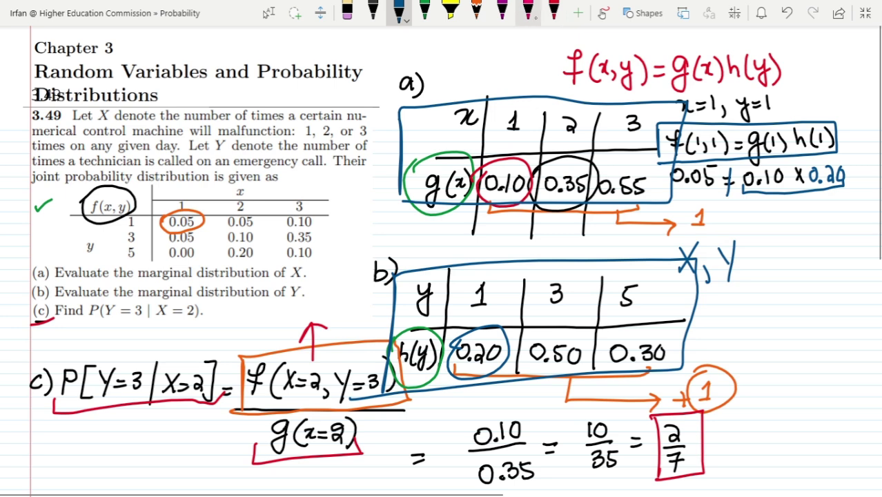
In magenta, write μx = below table a), circle its x = 1, 2, 3 columns, and draw an arrow from 0.10.
{"action": "left_click", "coordinate": [527, 10]}
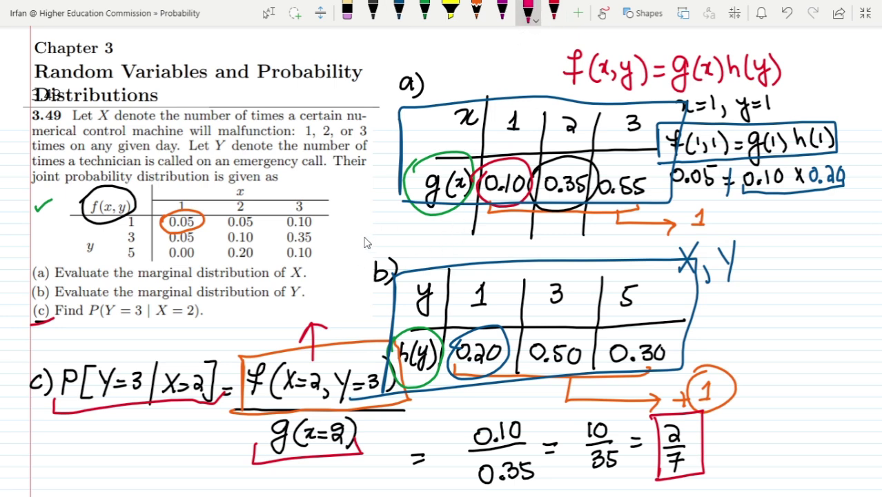
{"action": "left_click_drag", "start_coordinate": [349, 240], "coordinate": [387, 236]}
{"action": "left_click_drag", "start_coordinate": [378, 243], "coordinate": [388, 242]}
{"action": "mouse_move", "coordinate": [530, 118]}
{"action": "left_mouse_down"}
{"action": "mouse_move", "coordinate": [509, 114]}
{"action": "mouse_move", "coordinate": [488, 153]}
{"action": "mouse_move", "coordinate": [500, 205]}
{"action": "mouse_move", "coordinate": [536, 185]}
{"action": "mouse_move", "coordinate": [523, 111]}
{"action": "left_mouse_up"}
{"action": "mouse_move", "coordinate": [591, 112]}
{"action": "left_mouse_down"}
{"action": "mouse_move", "coordinate": [561, 212]}
{"action": "mouse_move", "coordinate": [585, 113]}
{"action": "mouse_move", "coordinate": [578, 110]}
{"action": "left_mouse_up"}
{"action": "mouse_move", "coordinate": [647, 109]}
{"action": "left_mouse_down"}
{"action": "mouse_move", "coordinate": [593, 178]}
{"action": "mouse_move", "coordinate": [644, 205]}
{"action": "mouse_move", "coordinate": [652, 107]}
{"action": "left_mouse_up"}
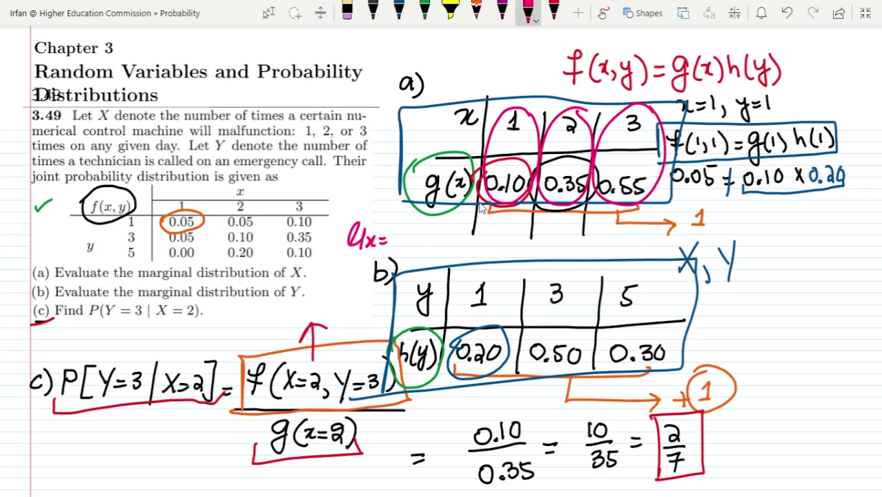
{"action": "mouse_move", "coordinate": [506, 200]}
{"action": "left_mouse_down"}
{"action": "mouse_move", "coordinate": [466, 224]}
{"action": "mouse_move", "coordinate": [417, 212]}
{"action": "mouse_move", "coordinate": [421, 233]}
{"action": "left_mouse_up"}
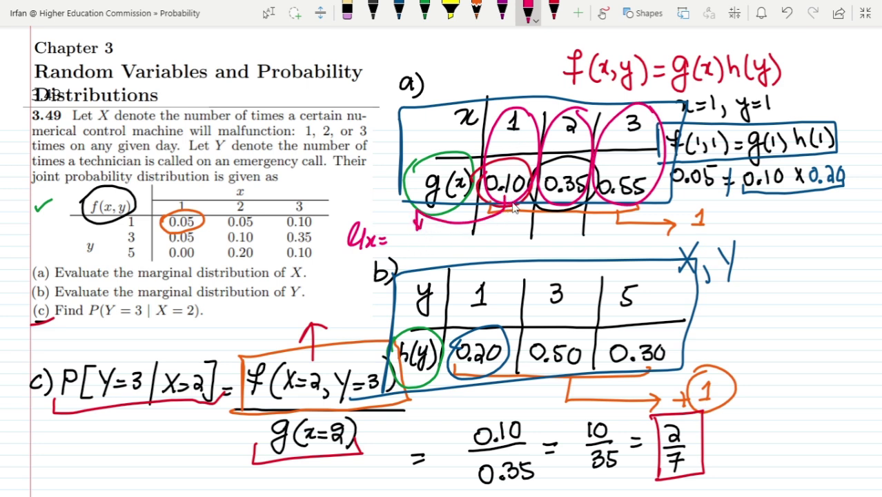
Write μx = 0.10 + 0.70 + 1.65 = 2.45 and box the line.
{"action": "mouse_move", "coordinate": [407, 236]}
{"action": "left_mouse_down"}
{"action": "mouse_move", "coordinate": [402, 250]}
{"action": "mouse_move", "coordinate": [415, 237]}
{"action": "mouse_move", "coordinate": [421, 257]}
{"action": "mouse_move", "coordinate": [433, 241]}
{"action": "mouse_move", "coordinate": [435, 253]}
{"action": "left_mouse_up"}
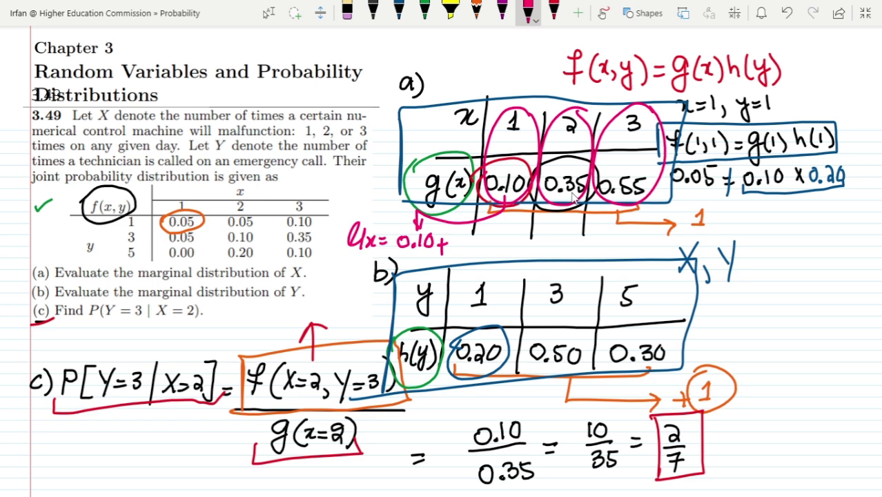
{"action": "mouse_move", "coordinate": [456, 238]}
{"action": "left_mouse_down"}
{"action": "mouse_move", "coordinate": [477, 253]}
{"action": "mouse_move", "coordinate": [490, 238]}
{"action": "mouse_move", "coordinate": [514, 242]}
{"action": "mouse_move", "coordinate": [505, 253]}
{"action": "left_mouse_up"}
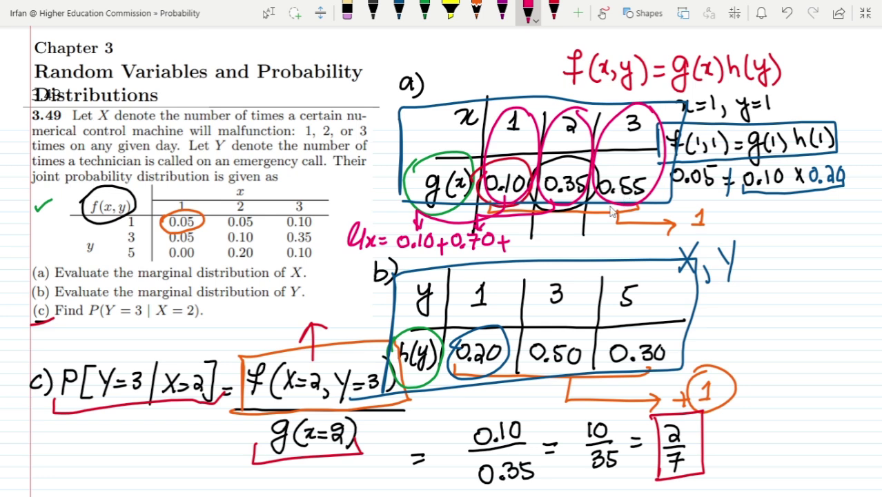
{"action": "mouse_move", "coordinate": [518, 227]}
{"action": "left_mouse_down"}
{"action": "mouse_move", "coordinate": [543, 231]}
{"action": "mouse_move", "coordinate": [532, 250]}
{"action": "mouse_move", "coordinate": [549, 237]}
{"action": "mouse_move", "coordinate": [549, 252]}
{"action": "mouse_move", "coordinate": [558, 233]}
{"action": "mouse_move", "coordinate": [572, 250]}
{"action": "mouse_move", "coordinate": [591, 233]}
{"action": "mouse_move", "coordinate": [592, 249]}
{"action": "mouse_move", "coordinate": [605, 233]}
{"action": "mouse_move", "coordinate": [609, 250]}
{"action": "mouse_move", "coordinate": [627, 226]}
{"action": "left_mouse_up"}
{"action": "left_click", "coordinate": [530, 247]}
{"action": "left_click", "coordinate": [602, 251]}
{"action": "left_click_drag", "start_coordinate": [341, 209], "coordinate": [339, 268]}
{"action": "mouse_move", "coordinate": [341, 211]}
{"action": "left_mouse_down"}
{"action": "mouse_move", "coordinate": [642, 221]}
{"action": "mouse_move", "coordinate": [649, 245]}
{"action": "mouse_move", "coordinate": [626, 257]}
{"action": "mouse_move", "coordinate": [362, 269]}
{"action": "left_mouse_up"}
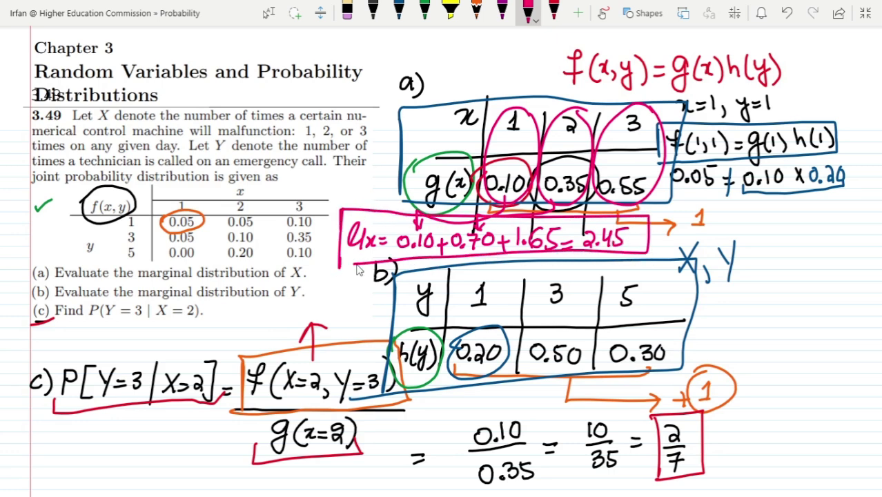
In purple, circle table b)'s y = 1, 3 and 5 columns and draw an arrow toward μy.
{"action": "left_click", "coordinate": [502, 11]}
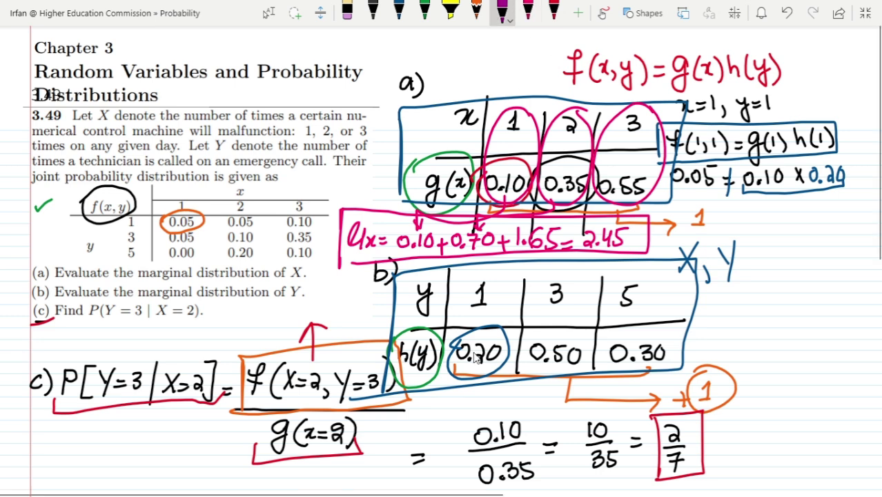
{"action": "mouse_move", "coordinate": [670, 342]}
{"action": "left_mouse_down"}
{"action": "mouse_move", "coordinate": [705, 345]}
{"action": "mouse_move", "coordinate": [714, 327]}
{"action": "mouse_move", "coordinate": [727, 328]}
{"action": "mouse_move", "coordinate": [723, 343]}
{"action": "mouse_move", "coordinate": [736, 350]}
{"action": "mouse_move", "coordinate": [761, 342]}
{"action": "left_mouse_up"}
{"action": "mouse_move", "coordinate": [504, 280]}
{"action": "left_mouse_down"}
{"action": "mouse_move", "coordinate": [464, 271]}
{"action": "mouse_move", "coordinate": [517, 345]}
{"action": "mouse_move", "coordinate": [507, 278]}
{"action": "mouse_move", "coordinate": [523, 376]}
{"action": "mouse_move", "coordinate": [588, 280]}
{"action": "mouse_move", "coordinate": [545, 269]}
{"action": "left_mouse_up"}
{"action": "mouse_move", "coordinate": [655, 275]}
{"action": "left_mouse_down"}
{"action": "mouse_move", "coordinate": [597, 297]}
{"action": "mouse_move", "coordinate": [672, 283]}
{"action": "mouse_move", "coordinate": [652, 274]}
{"action": "left_mouse_up"}
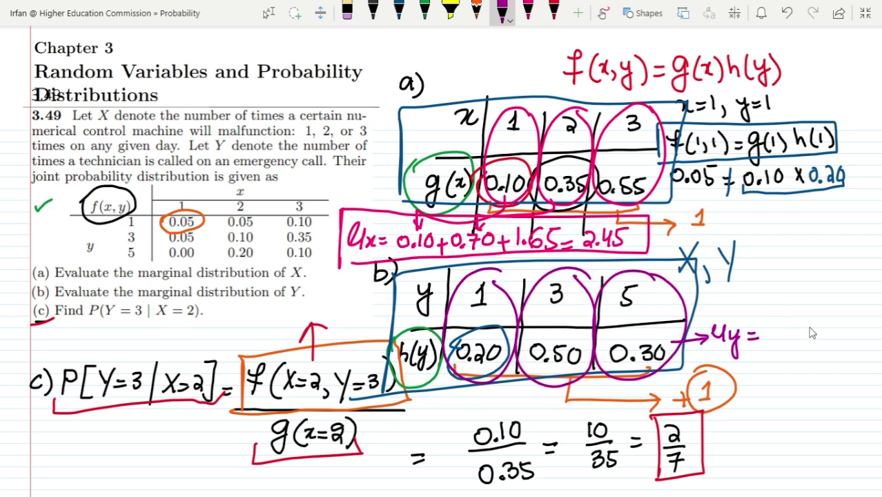
Write the first μy terms 0.20 + 1.5, with an arrow from the 0.20 cell.
{"action": "mouse_move", "coordinate": [765, 326]}
{"action": "left_mouse_down"}
{"action": "mouse_move", "coordinate": [758, 342]}
{"action": "mouse_move", "coordinate": [766, 328]}
{"action": "mouse_move", "coordinate": [791, 345]}
{"action": "mouse_move", "coordinate": [794, 332]}
{"action": "mouse_move", "coordinate": [809, 336]}
{"action": "left_mouse_up"}
{"action": "left_click", "coordinate": [773, 345]}
{"action": "left_click_drag", "start_coordinate": [803, 330], "coordinate": [803, 341]}
{"action": "mouse_move", "coordinate": [490, 383]}
{"action": "left_mouse_down"}
{"action": "mouse_move", "coordinate": [499, 408]}
{"action": "mouse_move", "coordinate": [717, 400]}
{"action": "mouse_move", "coordinate": [767, 350]}
{"action": "left_mouse_up"}
{"action": "left_click_drag", "start_coordinate": [767, 350], "coordinate": [767, 373]}
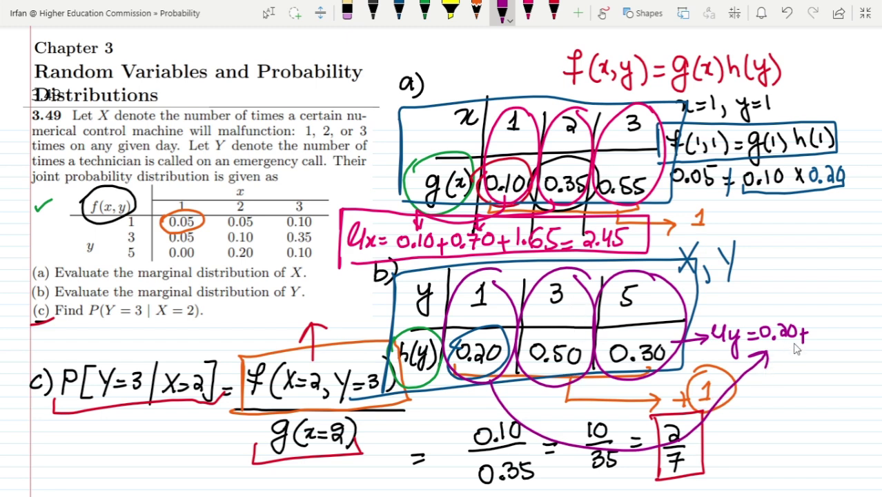
{"action": "left_click_drag", "start_coordinate": [820, 326], "coordinate": [828, 340]}
{"action": "left_click", "coordinate": [825, 339]}
{"action": "left_click_drag", "start_coordinate": [830, 326], "coordinate": [837, 325]}
Add the third term 1.5 with arrows from its cells, and write the result = 3.20.
{"action": "mouse_move", "coordinate": [576, 279]}
{"action": "left_mouse_down"}
{"action": "mouse_move", "coordinate": [693, 232]}
{"action": "mouse_move", "coordinate": [759, 254]}
{"action": "mouse_move", "coordinate": [840, 343]}
{"action": "left_mouse_up"}
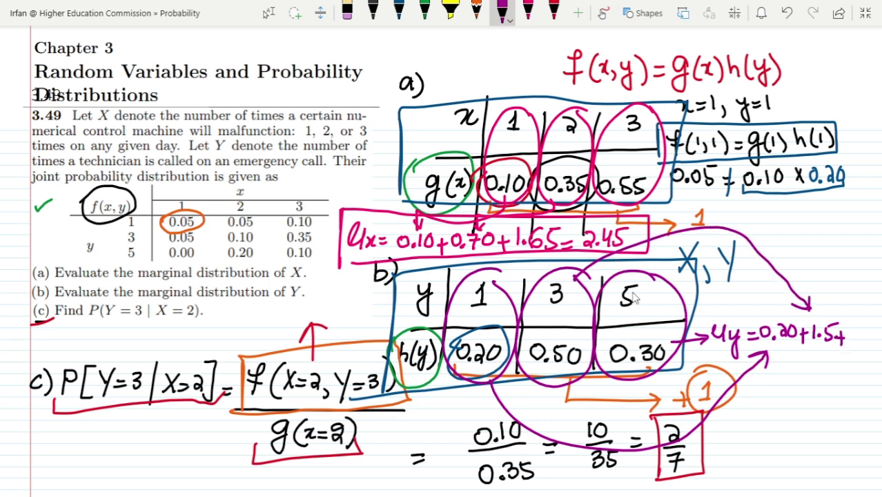
{"action": "mouse_move", "coordinate": [848, 327]}
{"action": "left_mouse_down"}
{"action": "mouse_move", "coordinate": [847, 343]}
{"action": "mouse_move", "coordinate": [866, 335]}
{"action": "mouse_move", "coordinate": [861, 345]}
{"action": "left_mouse_up"}
{"action": "left_click", "coordinate": [853, 345]}
{"action": "left_click_drag", "start_coordinate": [861, 325], "coordinate": [873, 323]}
{"action": "mouse_move", "coordinate": [661, 357]}
{"action": "left_mouse_down"}
{"action": "mouse_move", "coordinate": [759, 402]}
{"action": "mouse_move", "coordinate": [865, 349]}
{"action": "mouse_move", "coordinate": [867, 364]}
{"action": "left_mouse_up"}
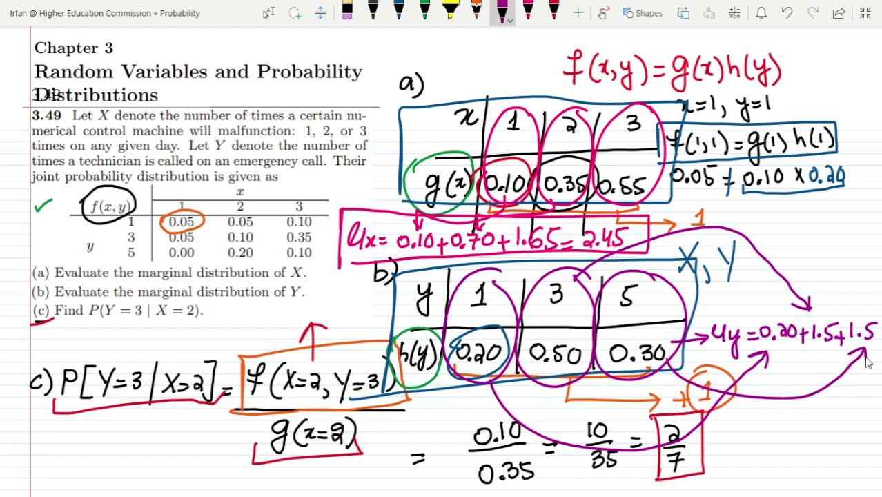
{"action": "left_click_drag", "start_coordinate": [770, 367], "coordinate": [778, 367]}
{"action": "left_click_drag", "start_coordinate": [771, 370], "coordinate": [779, 370]}
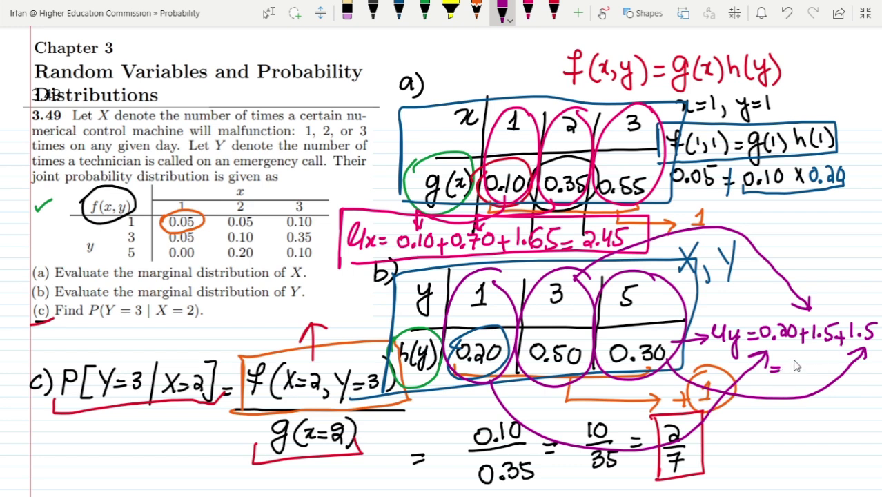
{"action": "mouse_move", "coordinate": [784, 356]}
{"action": "left_mouse_down"}
{"action": "mouse_move", "coordinate": [786, 373]}
{"action": "mouse_move", "coordinate": [823, 373]}
{"action": "left_mouse_up"}
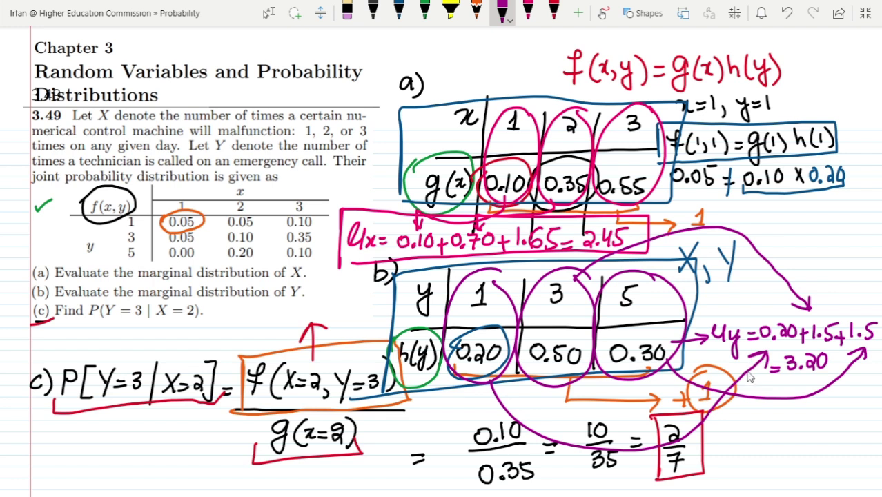
{"action": "left_click", "coordinate": [373, 11]}
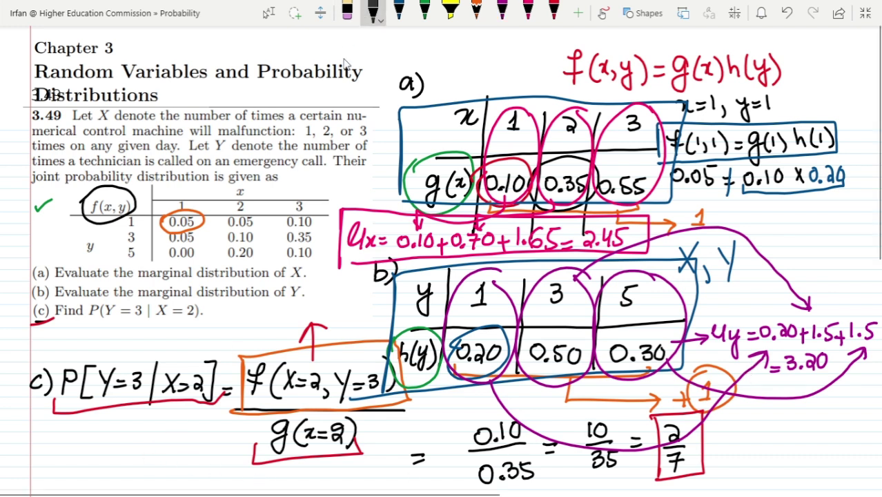
Write μx = 2.45 and μy = 3.20 in black under part c) and box them.
{"action": "mouse_move", "coordinate": [76, 440]}
{"action": "left_mouse_down"}
{"action": "mouse_move", "coordinate": [76, 430]}
{"action": "mouse_move", "coordinate": [97, 442]}
{"action": "left_mouse_up"}
{"action": "mouse_move", "coordinate": [97, 433]}
{"action": "left_mouse_down"}
{"action": "mouse_move", "coordinate": [131, 445]}
{"action": "mouse_move", "coordinate": [141, 425]}
{"action": "mouse_move", "coordinate": [147, 442]}
{"action": "mouse_move", "coordinate": [166, 423]}
{"action": "left_mouse_up"}
{"action": "mouse_move", "coordinate": [77, 455]}
{"action": "left_mouse_down"}
{"action": "mouse_move", "coordinate": [81, 474]}
{"action": "mouse_move", "coordinate": [90, 457]}
{"action": "mouse_move", "coordinate": [98, 485]}
{"action": "mouse_move", "coordinate": [124, 463]}
{"action": "left_mouse_up"}
{"action": "mouse_move", "coordinate": [116, 472]}
{"action": "left_mouse_down"}
{"action": "mouse_move", "coordinate": [124, 452]}
{"action": "mouse_move", "coordinate": [133, 457]}
{"action": "mouse_move", "coordinate": [130, 470]}
{"action": "mouse_move", "coordinate": [145, 467]}
{"action": "mouse_move", "coordinate": [153, 436]}
{"action": "mouse_move", "coordinate": [150, 470]}
{"action": "mouse_move", "coordinate": [158, 451]}
{"action": "mouse_move", "coordinate": [165, 473]}
{"action": "left_mouse_up"}
{"action": "left_click_drag", "start_coordinate": [58, 443], "coordinate": [60, 457]}
{"action": "mouse_move", "coordinate": [50, 415]}
{"action": "left_mouse_down"}
{"action": "mouse_move", "coordinate": [183, 414]}
{"action": "mouse_move", "coordinate": [190, 444]}
{"action": "mouse_move", "coordinate": [188, 490]}
{"action": "mouse_move", "coordinate": [47, 478]}
{"action": "left_mouse_up"}
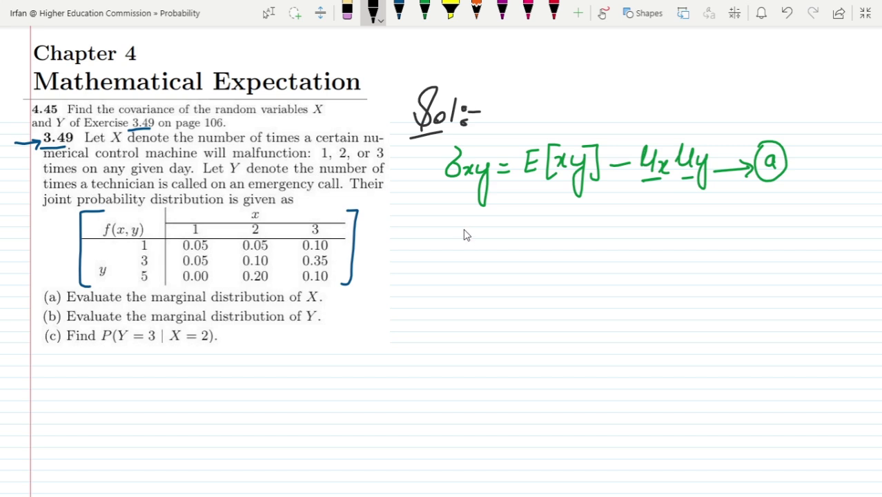
Write μx = and μy = lines below the Chapter 4 covariance formula.
{"action": "mouse_move", "coordinate": [460, 218]}
{"action": "left_mouse_down"}
{"action": "mouse_move", "coordinate": [466, 239]}
{"action": "mouse_move", "coordinate": [483, 239]}
{"action": "left_mouse_up"}
{"action": "mouse_move", "coordinate": [482, 230]}
{"action": "left_mouse_down"}
{"action": "mouse_move", "coordinate": [475, 241]}
{"action": "mouse_move", "coordinate": [503, 231]}
{"action": "left_mouse_up"}
{"action": "mouse_move", "coordinate": [493, 237]}
{"action": "left_mouse_down"}
{"action": "mouse_move", "coordinate": [469, 250]}
{"action": "mouse_move", "coordinate": [473, 269]}
{"action": "mouse_move", "coordinate": [486, 265]}
{"action": "mouse_move", "coordinate": [483, 288]}
{"action": "mouse_move", "coordinate": [487, 268]}
{"action": "mouse_move", "coordinate": [508, 262]}
{"action": "left_mouse_up"}
{"action": "left_click_drag", "start_coordinate": [500, 270], "coordinate": [509, 269]}
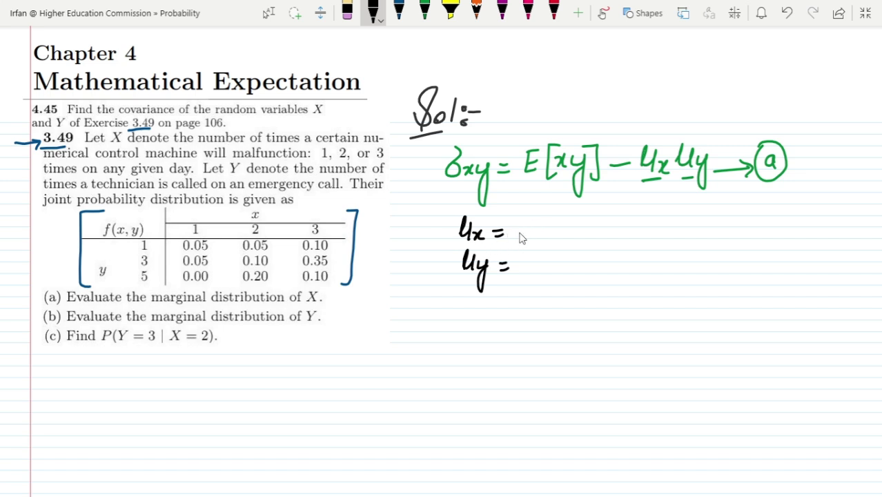
{"action": "mouse_move", "coordinate": [510, 227]}
{"action": "left_mouse_down"}
{"action": "mouse_move", "coordinate": [522, 238]}
{"action": "mouse_move", "coordinate": [540, 233]}
{"action": "left_mouse_up"}
Complete the means as μx = 2.45 and μy = 3.20.
{"action": "left_click", "coordinate": [525, 237]}
{"action": "mouse_move", "coordinate": [537, 225]}
{"action": "left_mouse_down"}
{"action": "mouse_move", "coordinate": [537, 240]}
{"action": "mouse_move", "coordinate": [562, 215]}
{"action": "left_mouse_up"}
{"action": "left_click", "coordinate": [537, 271]}
{"action": "mouse_move", "coordinate": [528, 265]}
{"action": "left_mouse_down"}
{"action": "mouse_move", "coordinate": [525, 282]}
{"action": "mouse_move", "coordinate": [553, 264]}
{"action": "mouse_move", "coordinate": [556, 272]}
{"action": "left_mouse_up"}
{"action": "left_click_drag", "start_coordinate": [564, 253], "coordinate": [563, 253]}
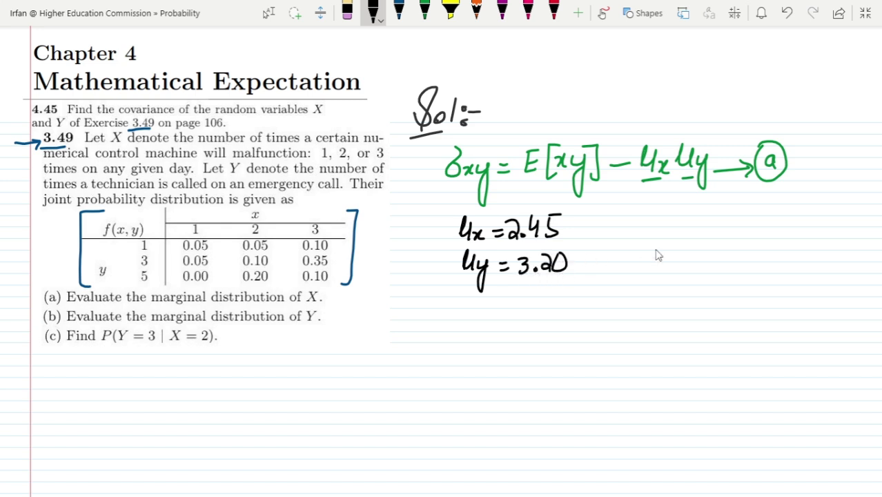
Underline E[xy] in the formula and write E[xy] = below the means.
{"action": "left_click_drag", "start_coordinate": [560, 181], "coordinate": [525, 183]}
{"action": "mouse_move", "coordinate": [394, 293]}
{"action": "left_mouse_down"}
{"action": "mouse_move", "coordinate": [397, 316]}
{"action": "mouse_move", "coordinate": [388, 309]}
{"action": "mouse_move", "coordinate": [404, 292]}
{"action": "left_mouse_up"}
{"action": "mouse_move", "coordinate": [390, 306]}
{"action": "left_mouse_down"}
{"action": "mouse_move", "coordinate": [410, 300]}
{"action": "mouse_move", "coordinate": [415, 320]}
{"action": "left_mouse_up"}
{"action": "mouse_move", "coordinate": [427, 300]}
{"action": "left_mouse_down"}
{"action": "mouse_move", "coordinate": [435, 337]}
{"action": "mouse_move", "coordinate": [468, 311]}
{"action": "left_mouse_up"}
{"action": "left_click_drag", "start_coordinate": [460, 317], "coordinate": [470, 317]}
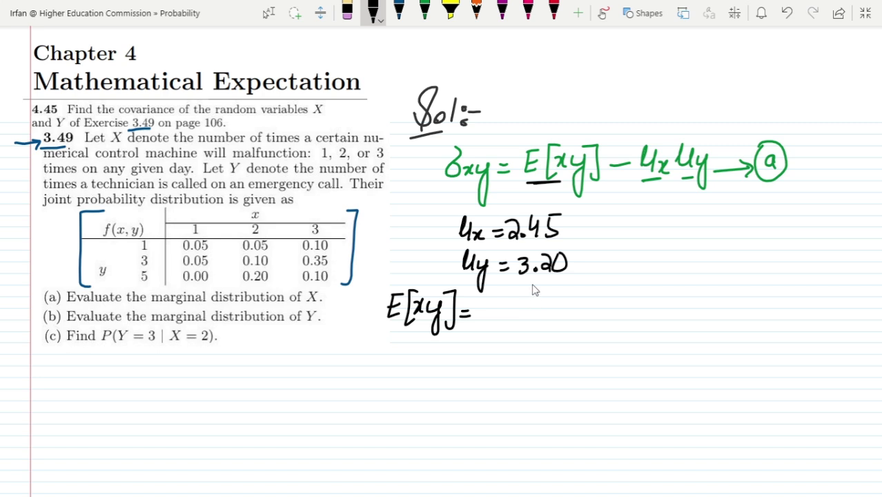
Write the double sum ΣxΣy xy f(x,y) and underline its xy.
{"action": "left_click_drag", "start_coordinate": [509, 295], "coordinate": [503, 333]}
{"action": "left_click_drag", "start_coordinate": [503, 323], "coordinate": [493, 334]}
{"action": "mouse_move", "coordinate": [530, 295]}
{"action": "left_mouse_down"}
{"action": "mouse_move", "coordinate": [521, 344]}
{"action": "mouse_move", "coordinate": [536, 317]}
{"action": "mouse_move", "coordinate": [559, 315]}
{"action": "left_mouse_up"}
{"action": "left_click_drag", "start_coordinate": [568, 300], "coordinate": [555, 336]}
{"action": "left_click_drag", "start_coordinate": [590, 290], "coordinate": [577, 324]}
{"action": "mouse_move", "coordinate": [570, 303]}
{"action": "left_mouse_down"}
{"action": "mouse_move", "coordinate": [591, 302]}
{"action": "mouse_move", "coordinate": [593, 318]}
{"action": "mouse_move", "coordinate": [612, 316]}
{"action": "left_mouse_up"}
{"action": "mouse_move", "coordinate": [613, 302]}
{"action": "left_mouse_down"}
{"action": "mouse_move", "coordinate": [601, 317]}
{"action": "mouse_move", "coordinate": [615, 319]}
{"action": "left_mouse_up"}
{"action": "left_click_drag", "start_coordinate": [625, 298], "coordinate": [633, 328]}
{"action": "left_click_drag", "start_coordinate": [652, 275], "coordinate": [651, 321]}
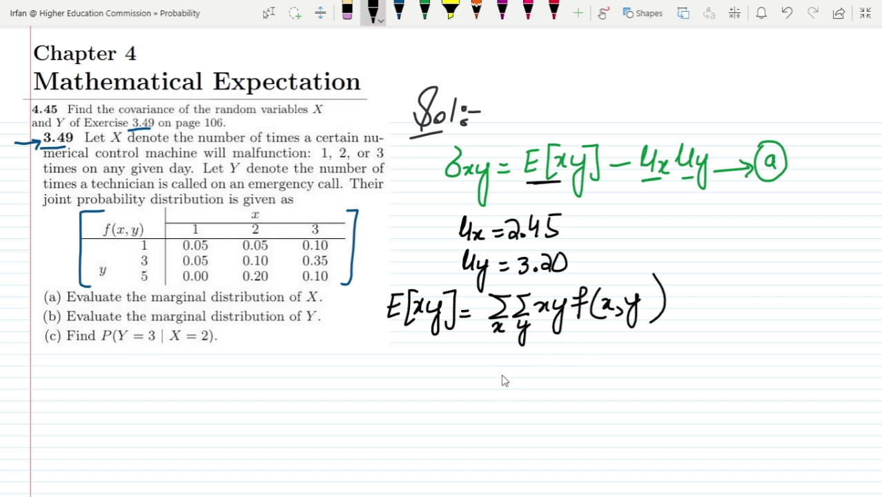
{"action": "left_click_drag", "start_coordinate": [535, 320], "coordinate": [569, 319]}
Circle the x = 1 and y = 1 headers in the table and write = 1×1× f below the sum.
{"action": "left_click_drag", "start_coordinate": [154, 241], "coordinate": [156, 242]}
{"action": "mouse_move", "coordinate": [196, 218]}
{"action": "left_mouse_down"}
{"action": "mouse_move", "coordinate": [190, 236]}
{"action": "mouse_move", "coordinate": [198, 218]}
{"action": "left_mouse_up"}
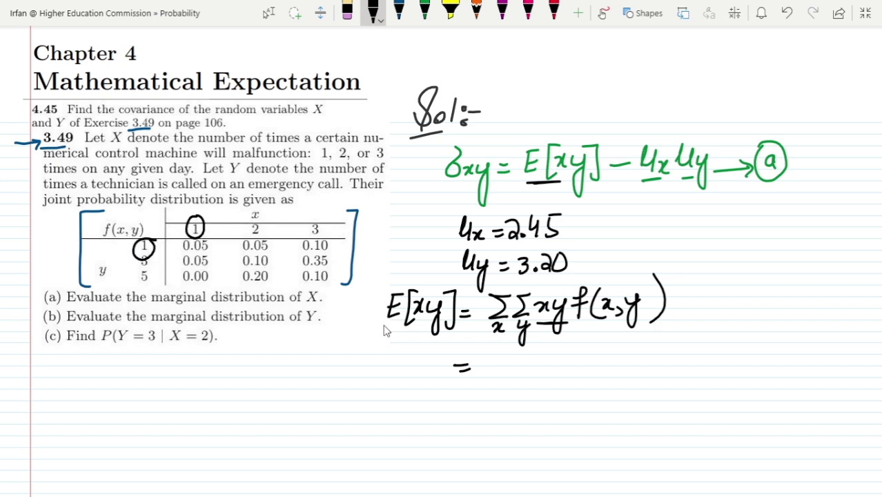
{"action": "mouse_move", "coordinate": [489, 353]}
{"action": "left_mouse_down"}
{"action": "mouse_move", "coordinate": [489, 369]}
{"action": "mouse_move", "coordinate": [507, 368]}
{"action": "left_mouse_up"}
{"action": "mouse_move", "coordinate": [506, 357]}
{"action": "left_mouse_down"}
{"action": "mouse_move", "coordinate": [496, 369]}
{"action": "mouse_move", "coordinate": [534, 374]}
{"action": "mouse_move", "coordinate": [524, 375]}
{"action": "left_mouse_up"}
{"action": "mouse_move", "coordinate": [556, 342]}
{"action": "left_mouse_down"}
{"action": "mouse_move", "coordinate": [543, 377]}
{"action": "mouse_move", "coordinate": [553, 364]}
{"action": "mouse_move", "coordinate": [565, 377]}
{"action": "left_mouse_up"}
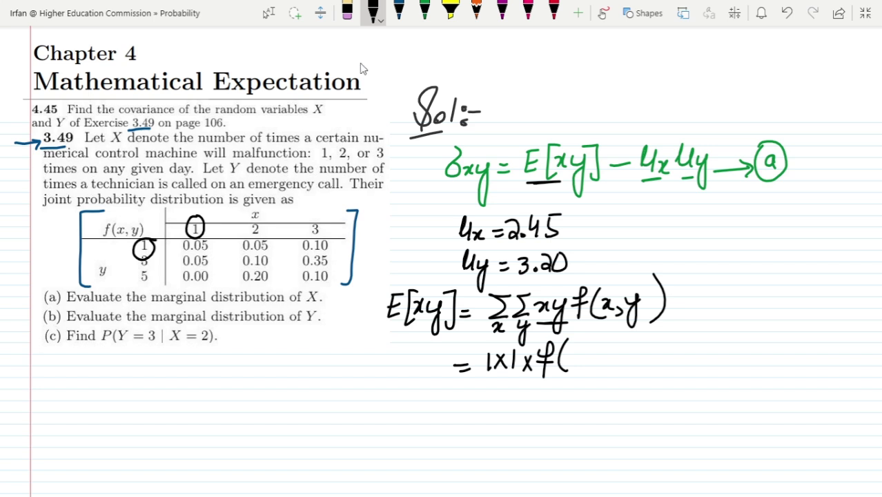
Erase the stray f( and write 0.05 in black, giving the first term 1×1×0.05.
{"action": "left_click", "coordinate": [347, 12]}
{"action": "left_click", "coordinate": [567, 364]}
{"action": "left_click", "coordinate": [546, 360]}
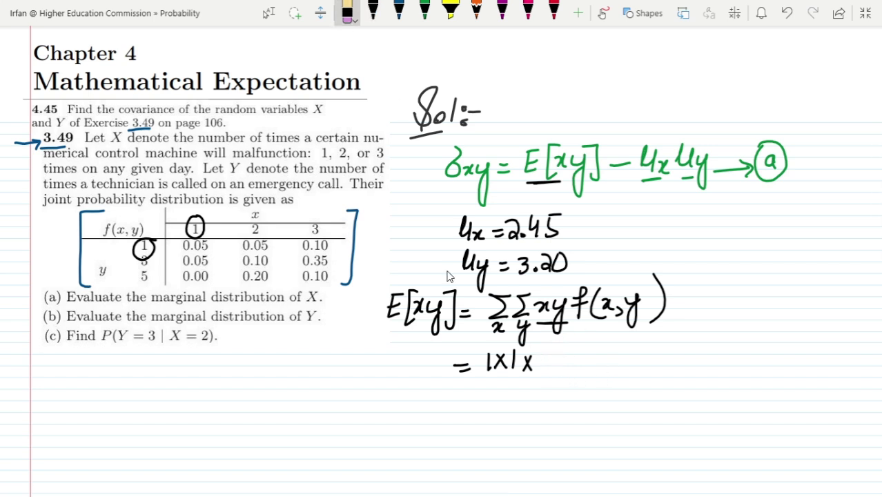
{"action": "left_click", "coordinate": [373, 13]}
{"action": "left_click_drag", "start_coordinate": [545, 348], "coordinate": [560, 360]}
{"action": "left_click_drag", "start_coordinate": [579, 349], "coordinate": [576, 365]}
{"action": "left_click_drag", "start_coordinate": [578, 345], "coordinate": [596, 342]}
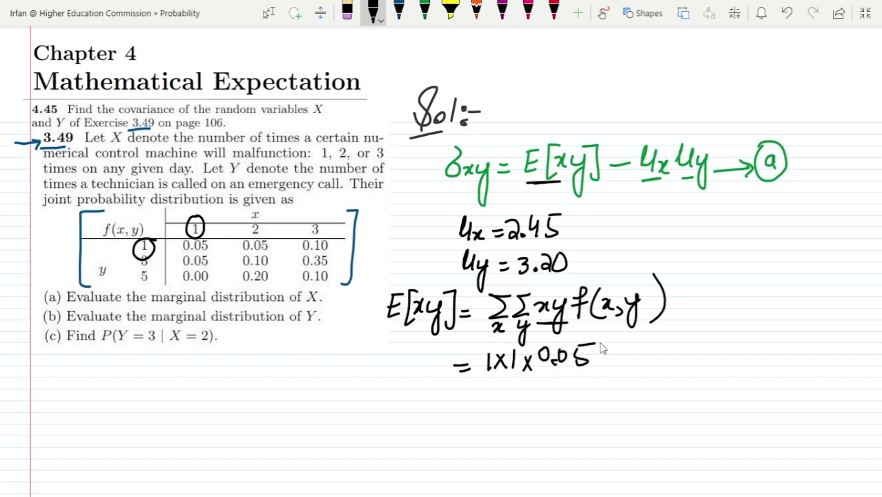